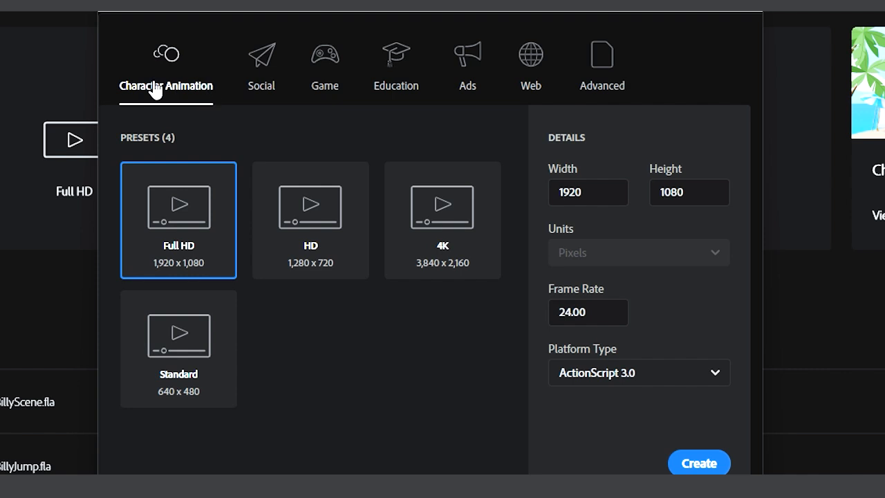
Review the new-document presets in the Social, Game, Education, Ads and Web categories.
{"action": "left_click", "coordinate": [267, 88]}
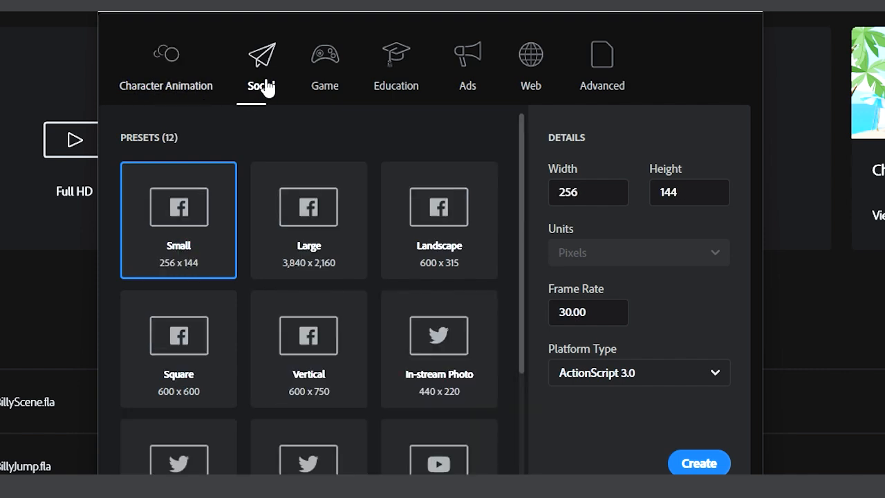
{"action": "left_click", "coordinate": [327, 85]}
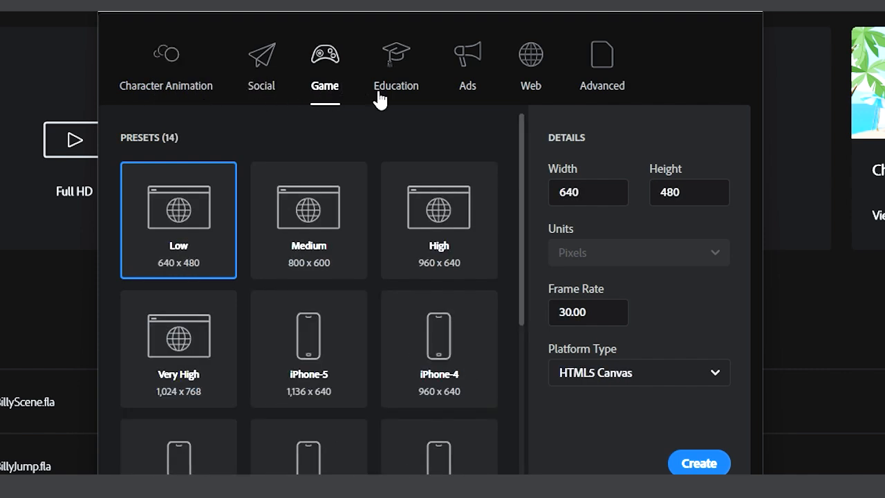
{"action": "left_click", "coordinate": [407, 88]}
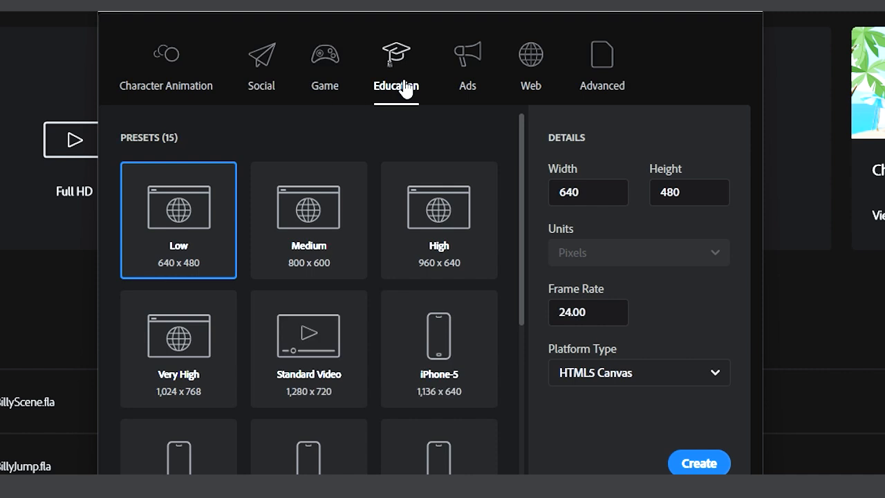
{"action": "left_click", "coordinate": [468, 88]}
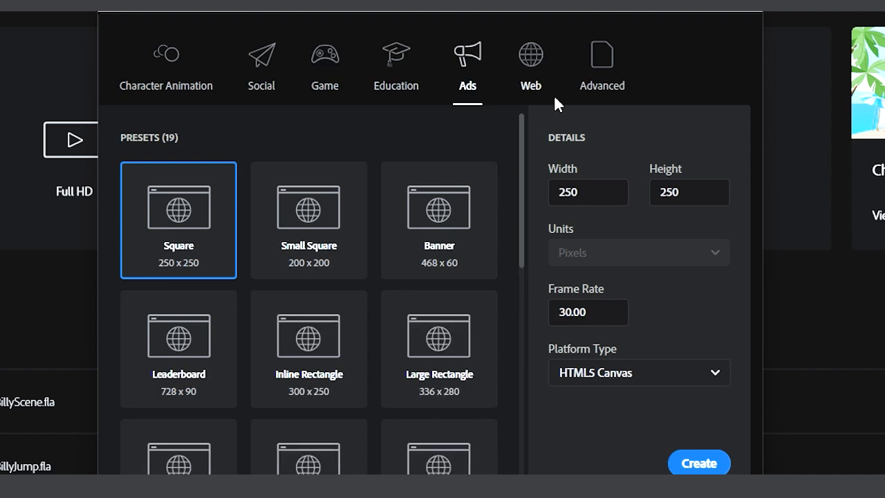
{"action": "left_click", "coordinate": [532, 93]}
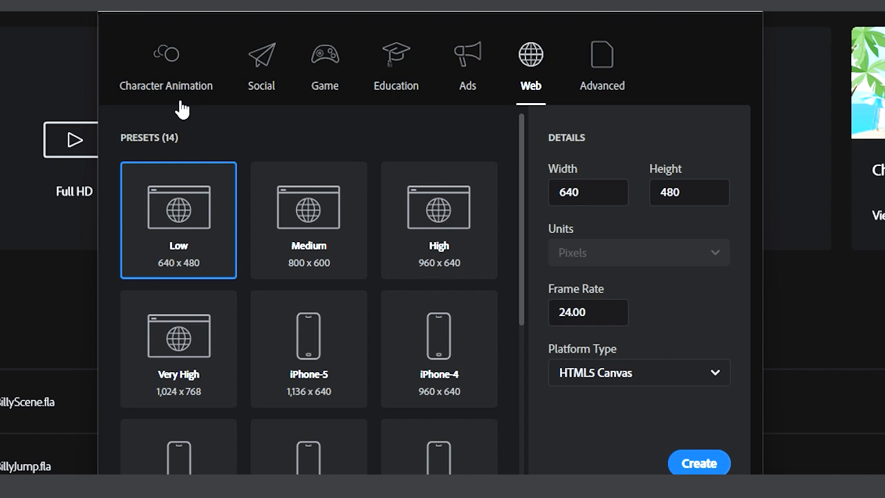
Create a Character Animation document from the Full HD 1920 x 1080 preset at 24 fps with ActionScript 3.0.
{"action": "left_click", "coordinate": [169, 68]}
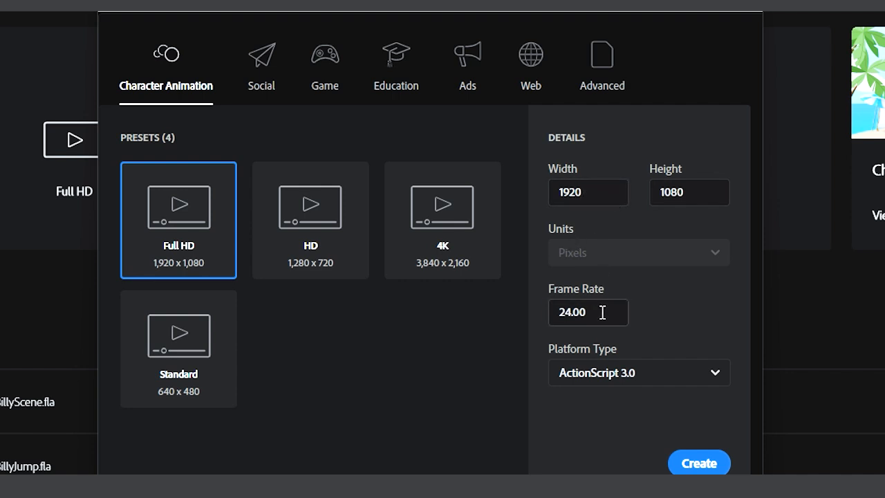
{"action": "left_click_drag", "start_coordinate": [603, 312], "coordinate": [551, 312]}
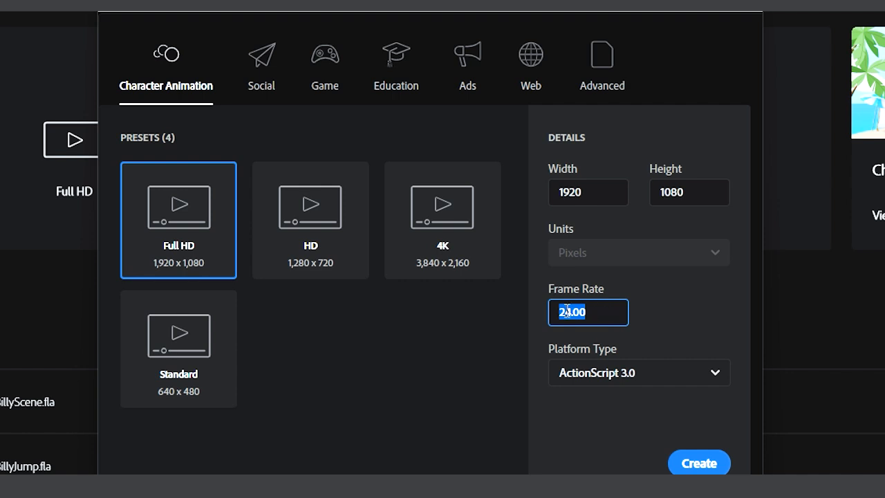
{"action": "left_click", "coordinate": [566, 312]}
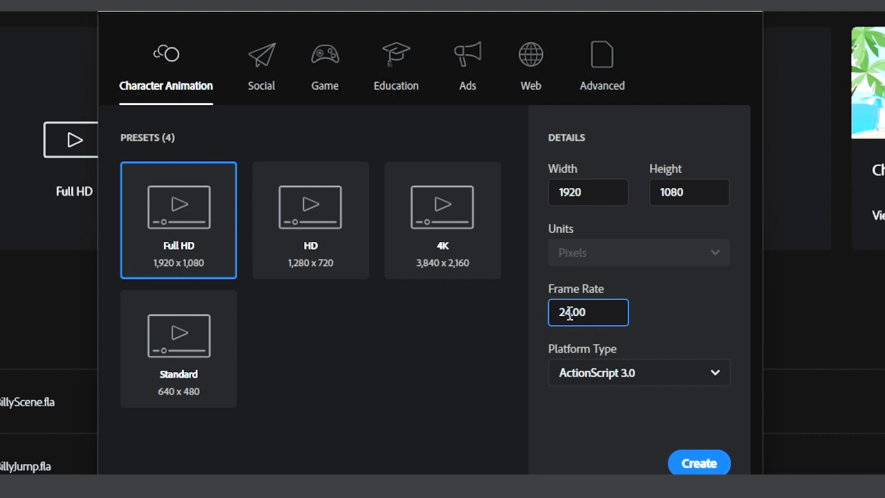
{"action": "left_click_drag", "start_coordinate": [571, 313], "coordinate": [554, 314]}
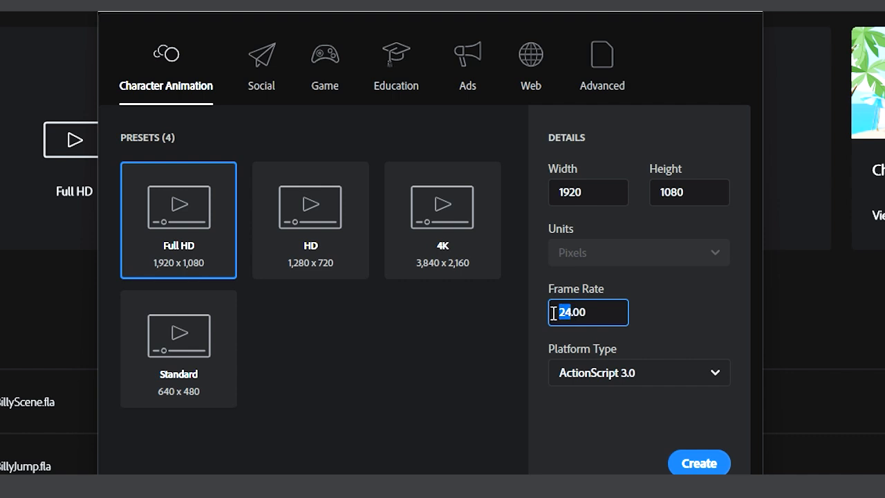
{"action": "left_click", "coordinate": [599, 313]}
{"action": "left_click_drag", "start_coordinate": [599, 312], "coordinate": [562, 312]}
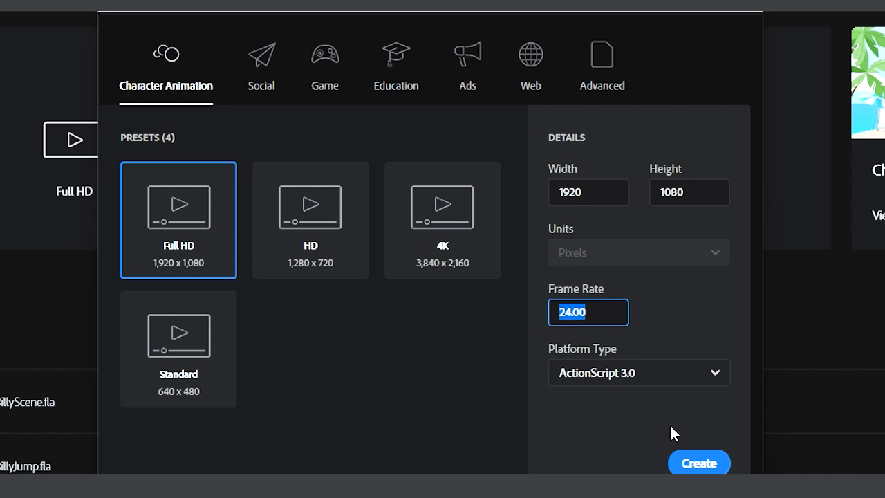
{"action": "left_click", "coordinate": [698, 465]}
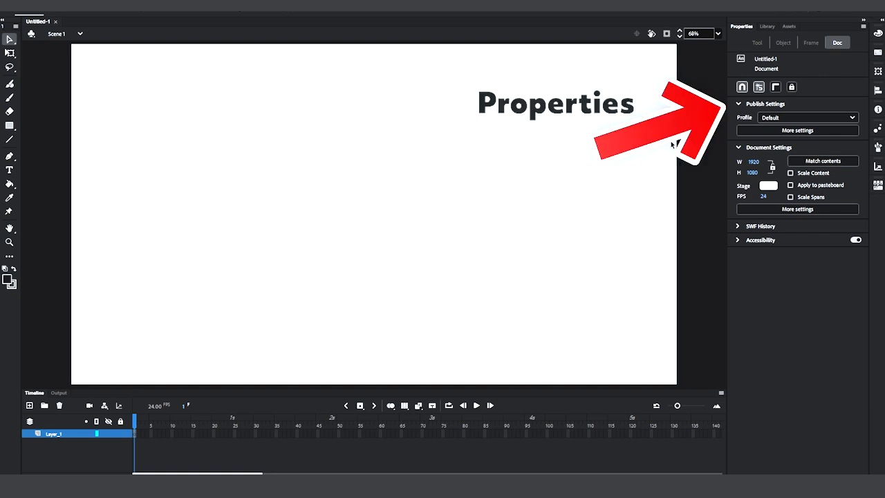
Examine the document's library and look through the default animated assets.
{"action": "left_click", "coordinate": [768, 27]}
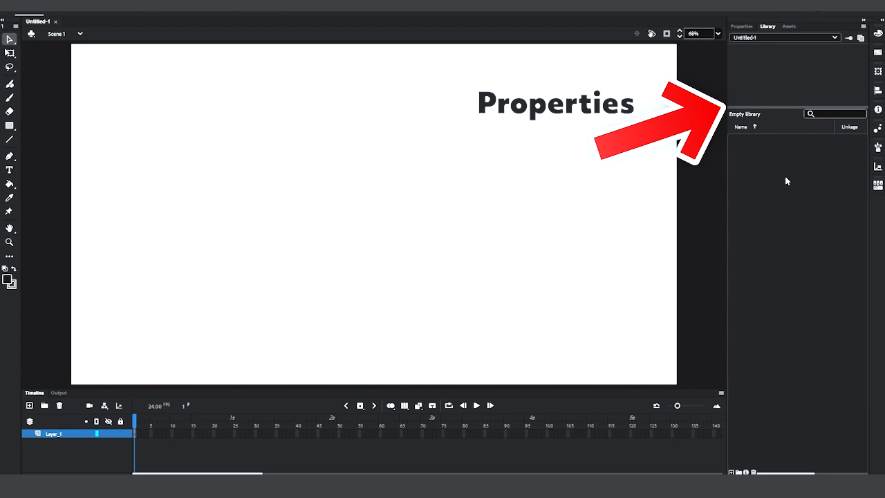
{"action": "left_click", "coordinate": [789, 26]}
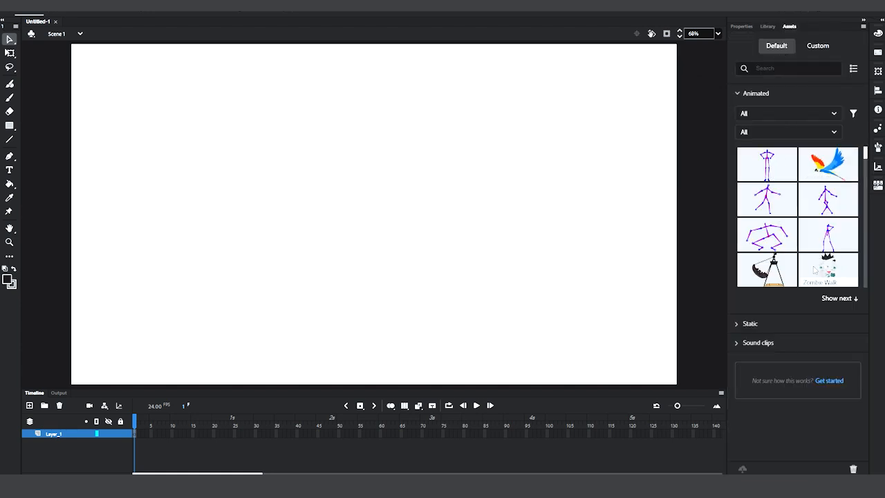
{"action": "scroll", "coordinate": [848, 183], "scroll_direction": "down", "scroll_amount": 10}
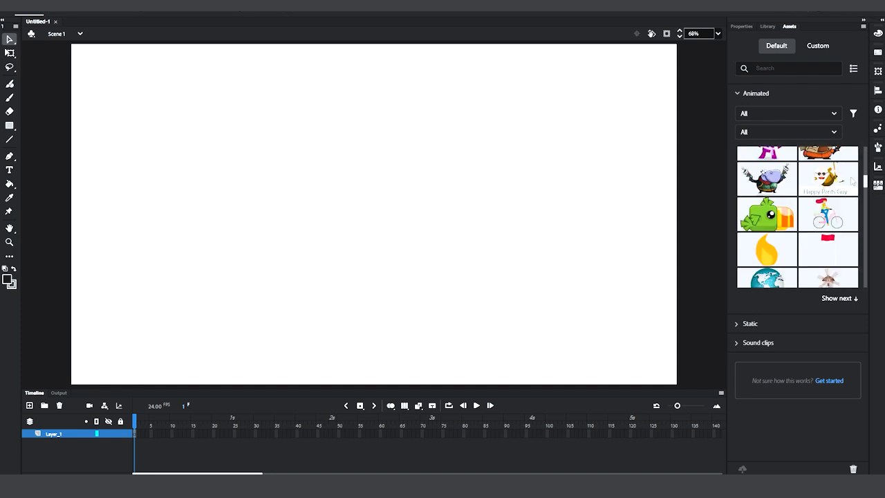
{"action": "scroll", "coordinate": [851, 208], "scroll_direction": "down", "scroll_amount": 10}
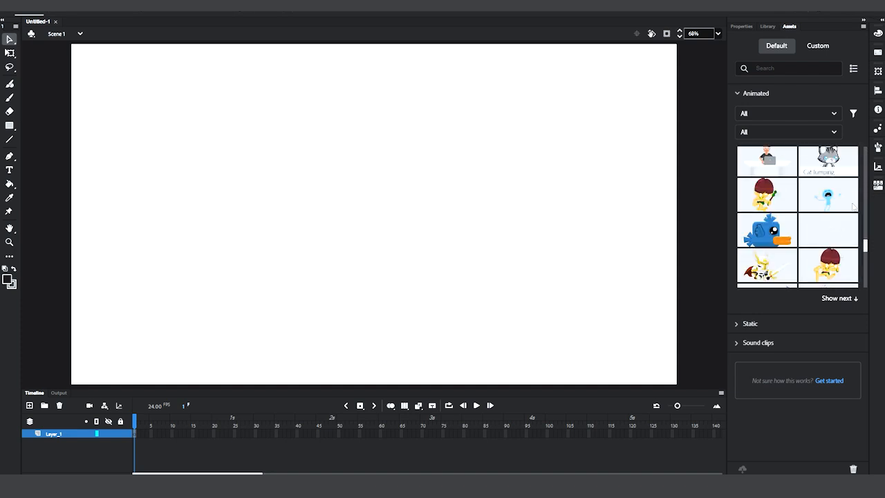
{"action": "scroll", "coordinate": [848, 217], "scroll_direction": "up", "scroll_amount": 8}
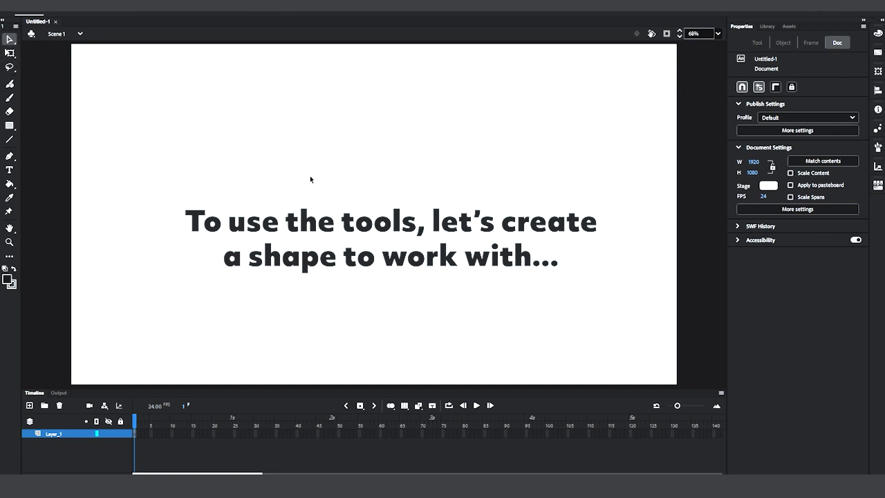
Draw a rectangle about 618 x 414 px on the left half of the stage with the Rectangle tool.
{"action": "left_click", "coordinate": [11, 127]}
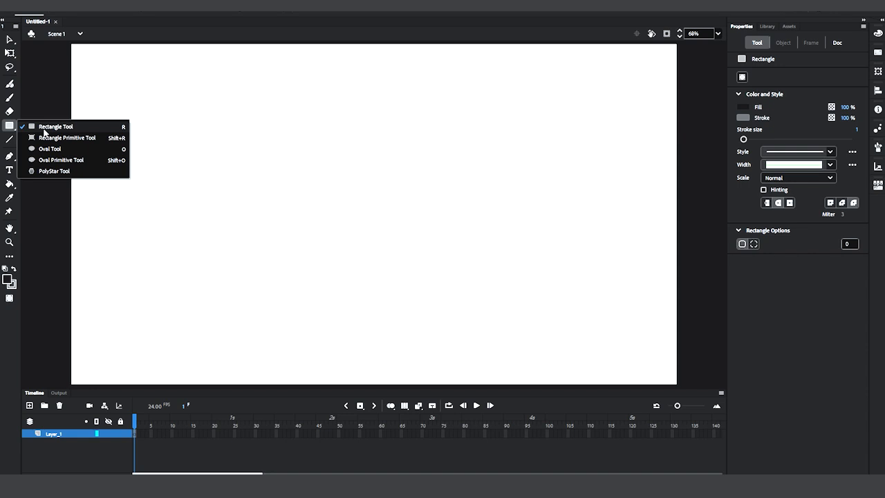
{"action": "left_click", "coordinate": [45, 129]}
{"action": "mouse_move", "coordinate": [177, 142]}
{"action": "left_mouse_down"}
{"action": "mouse_move", "coordinate": [279, 245]}
{"action": "mouse_move", "coordinate": [371, 272]}
{"action": "left_mouse_up"}
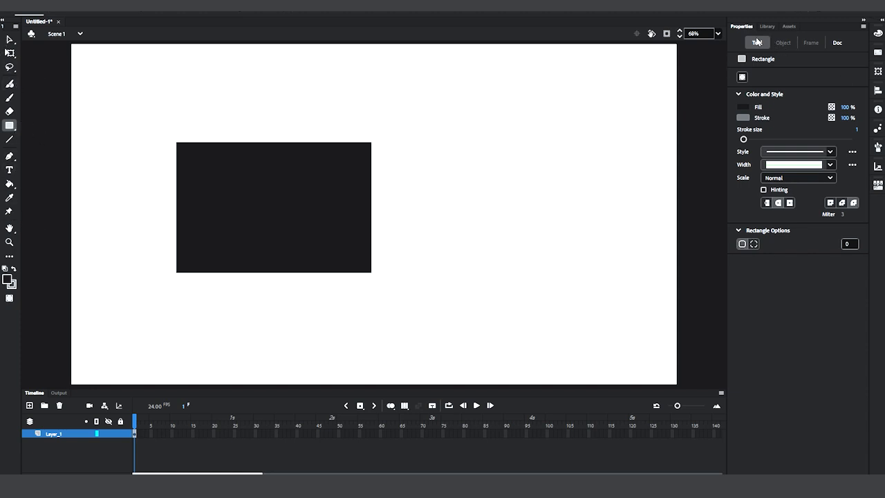
Select the rectangle and change its fill to the blue swatch #006699.
{"action": "left_click", "coordinate": [9, 40]}
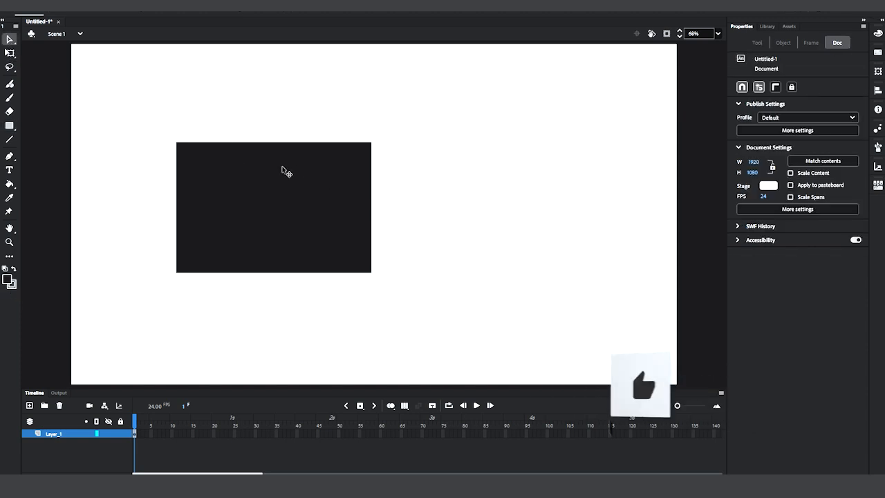
{"action": "left_click", "coordinate": [290, 196]}
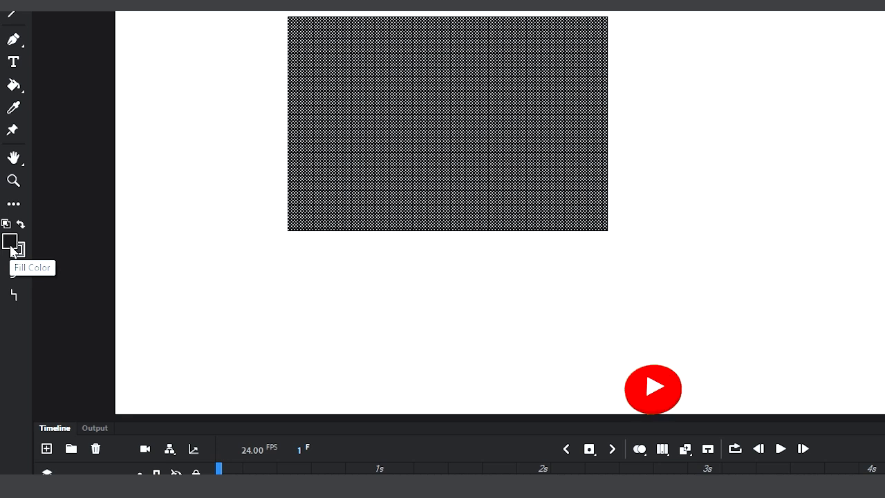
{"action": "left_click", "coordinate": [11, 249]}
{"action": "left_click", "coordinate": [141, 305]}
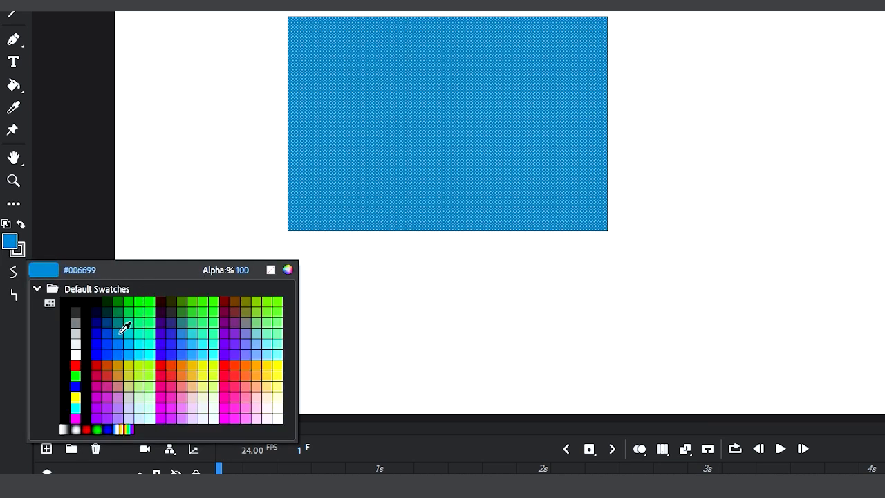
{"action": "left_click", "coordinate": [125, 326]}
{"action": "left_click", "coordinate": [493, 130]}
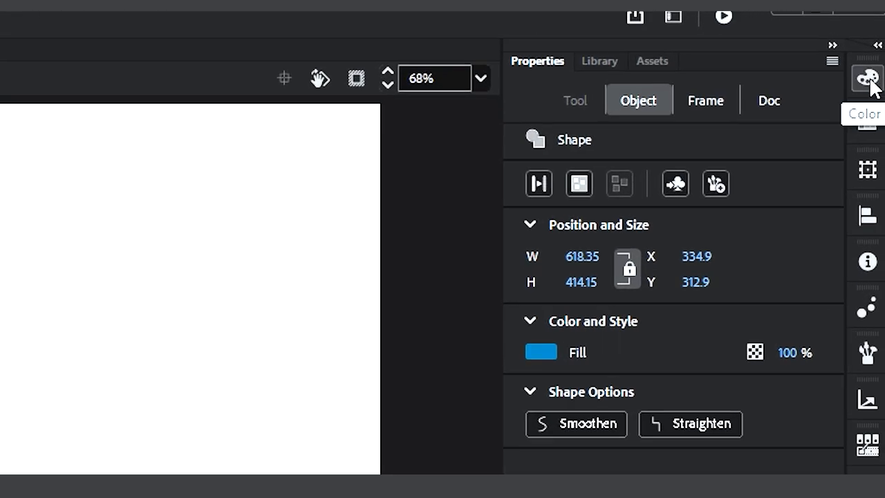
Mix a custom fill colour for the rectangle, trying magenta and yellow and ending on dark green.
{"action": "left_click", "coordinate": [869, 78]}
{"action": "left_click_drag", "start_coordinate": [572, 227], "coordinate": [569, 236]}
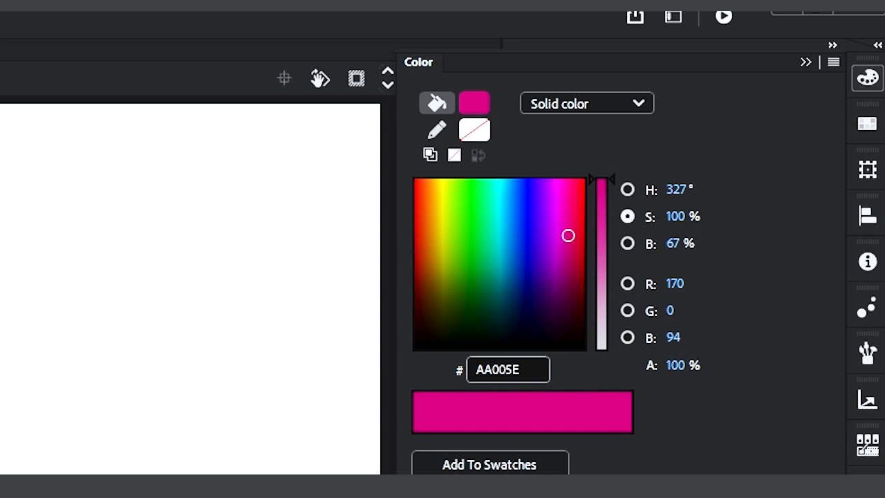
{"action": "left_click_drag", "start_coordinate": [422, 202], "coordinate": [442, 232]}
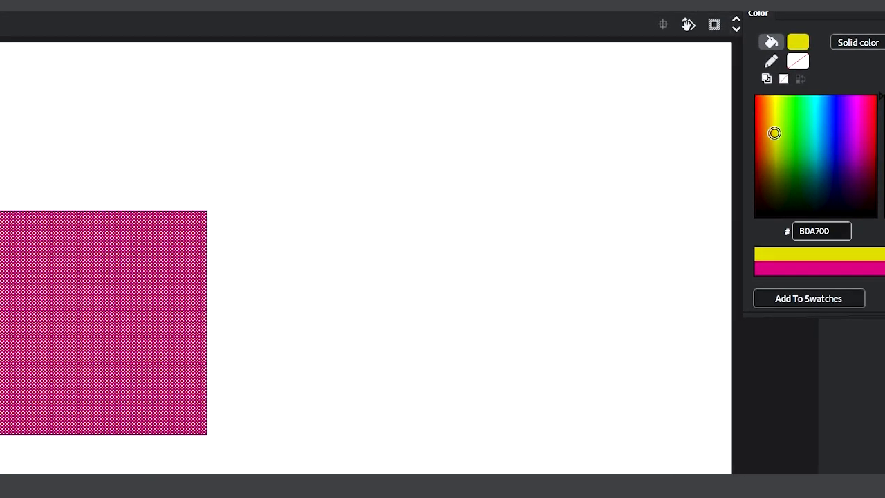
{"action": "left_click", "coordinate": [865, 177]}
{"action": "left_click_drag", "start_coordinate": [865, 177], "coordinate": [808, 174]}
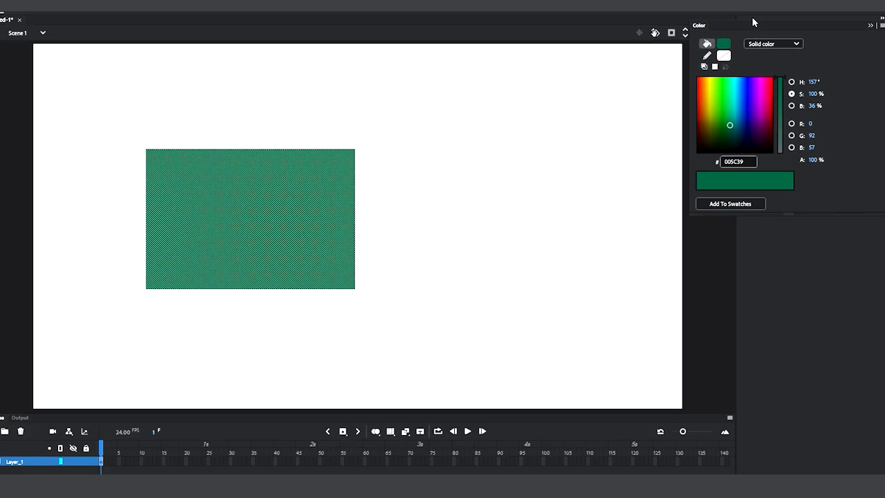
Select the whole rectangle and give its outline the bright green #00FF00 with a stroke size of 26.
{"action": "left_click_drag", "start_coordinate": [21, 113], "coordinate": [382, 307]}
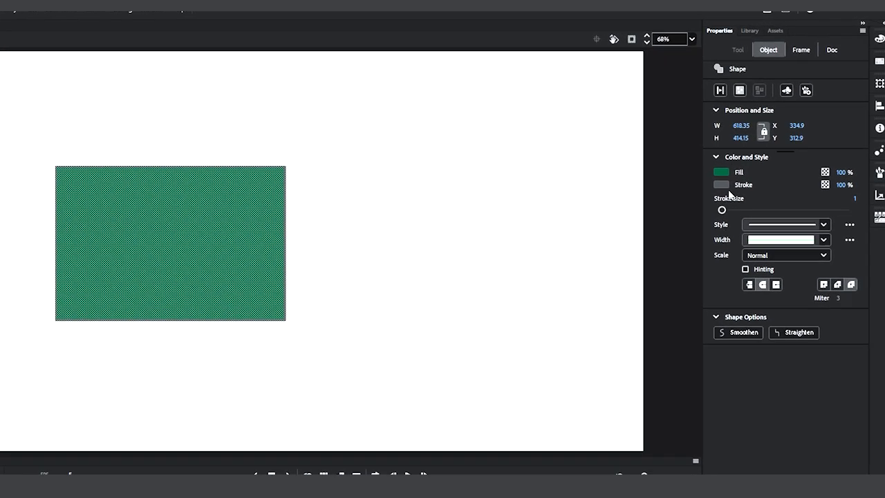
{"action": "left_click", "coordinate": [679, 240]}
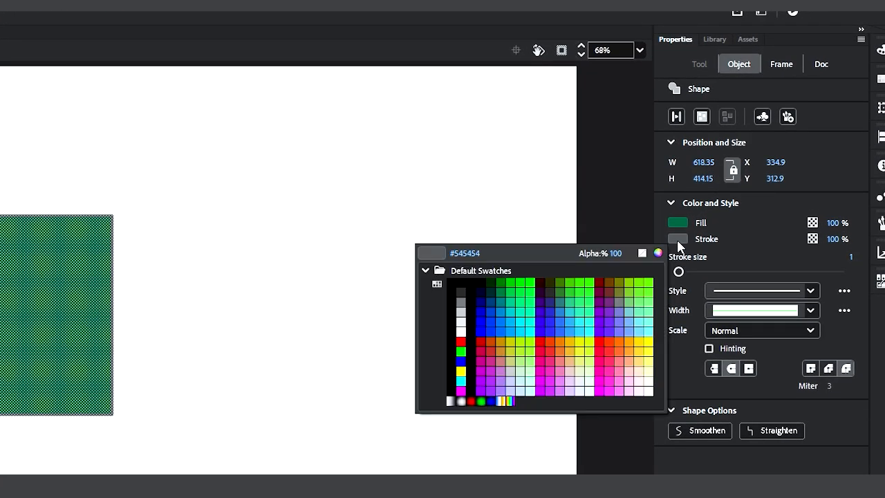
{"action": "left_click", "coordinate": [532, 281]}
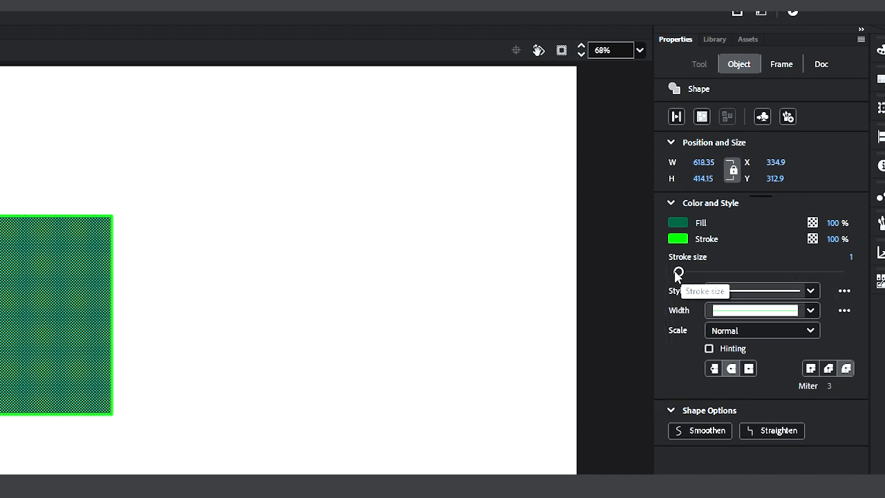
{"action": "mouse_move", "coordinate": [678, 274]}
{"action": "left_mouse_down"}
{"action": "mouse_move", "coordinate": [744, 283]}
{"action": "mouse_move", "coordinate": [710, 287]}
{"action": "left_mouse_up"}
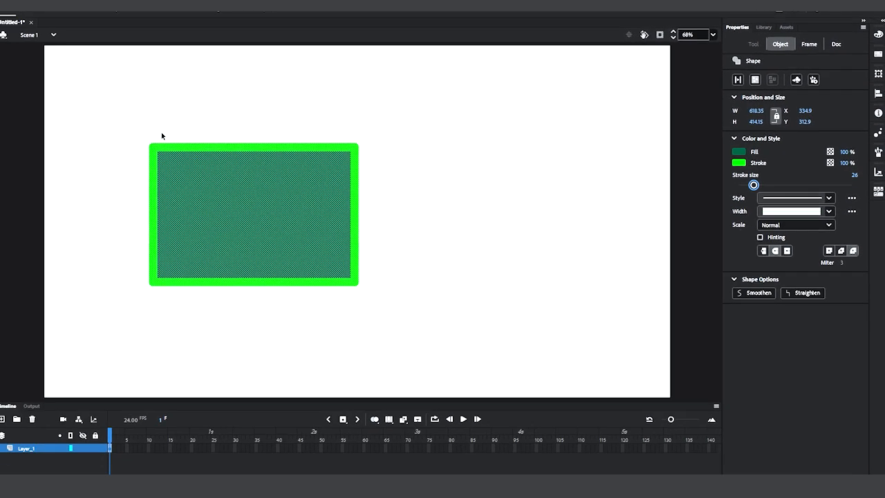
{"action": "left_click", "coordinate": [118, 130]}
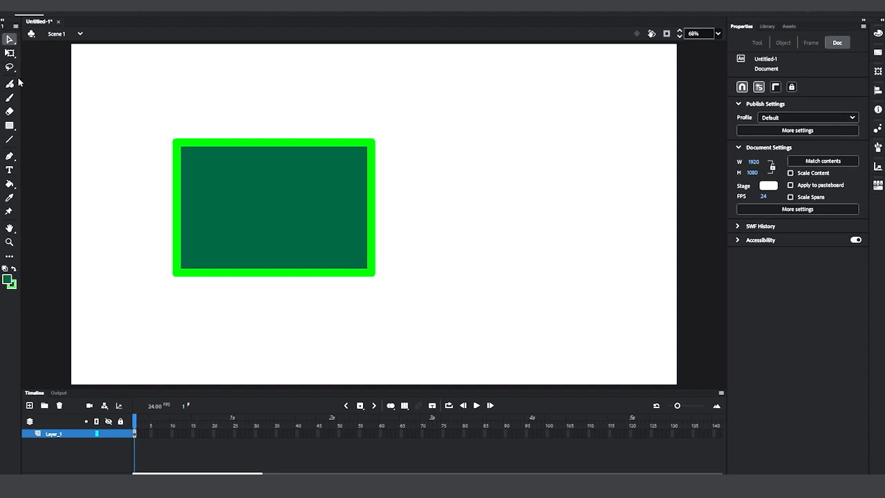
Draw a perfect circle about 521 px in diameter on the right half of the stage with the Oval tool.
{"action": "left_click", "coordinate": [9, 126]}
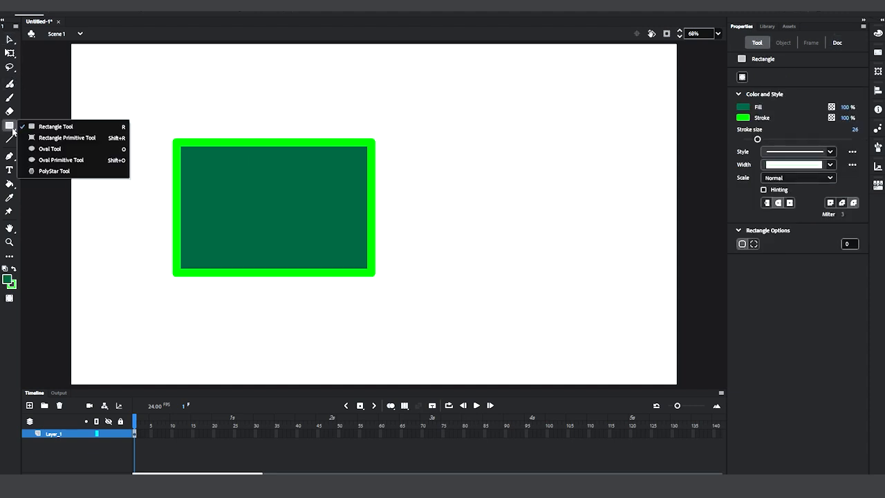
{"action": "left_click", "coordinate": [34, 139]}
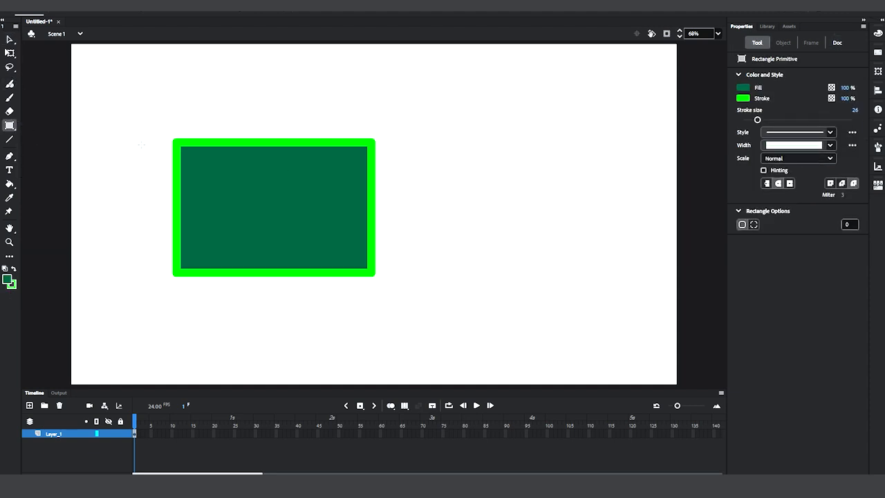
{"action": "left_click", "coordinate": [10, 126]}
{"action": "left_click", "coordinate": [48, 149]}
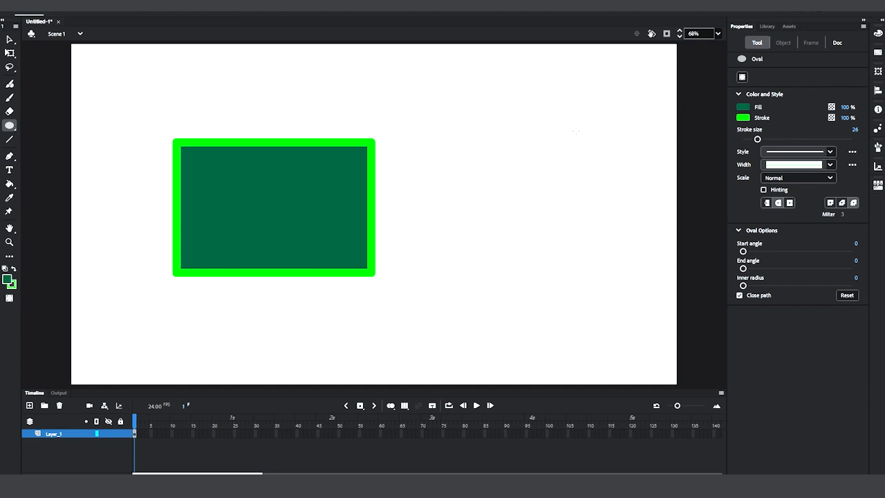
{"action": "mouse_move", "coordinate": [473, 130]}
{"action": "left_mouse_down"}
{"action": "mouse_move", "coordinate": [600, 242]}
{"action": "mouse_move", "coordinate": [549, 195]}
{"action": "mouse_move", "coordinate": [490, 232]}
{"action": "mouse_move", "coordinate": [539, 258]}
{"action": "mouse_move", "coordinate": [535, 166]}
{"action": "mouse_move", "coordinate": [581, 227]}
{"action": "mouse_move", "coordinate": [561, 176]}
{"action": "mouse_move", "coordinate": [606, 220]}
{"action": "mouse_move", "coordinate": [519, 208]}
{"action": "mouse_move", "coordinate": [553, 243]}
{"action": "mouse_move", "coordinate": [512, 196]}
{"action": "mouse_move", "coordinate": [503, 168]}
{"action": "mouse_move", "coordinate": [637, 289]}
{"action": "left_mouse_up"}
Delete the circle's green outline and move its fill up and left, closer to the rectangle.
{"action": "left_click", "coordinate": [9, 38]}
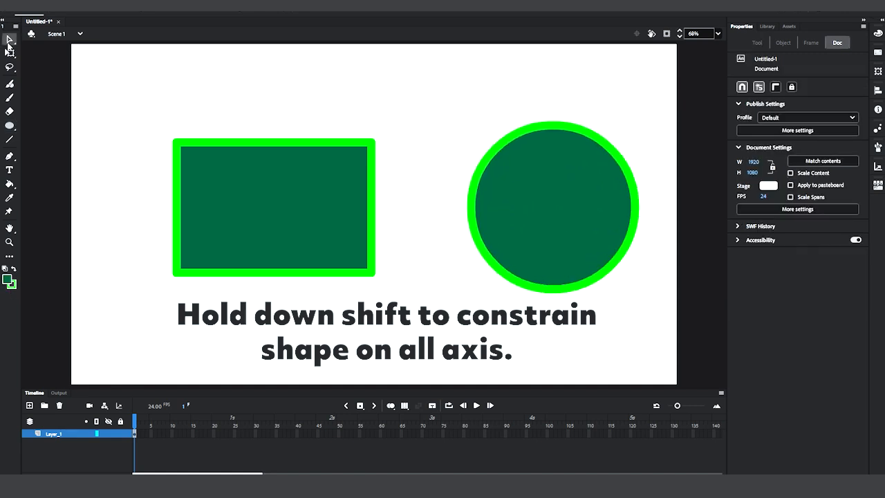
{"action": "left_click", "coordinate": [595, 138]}
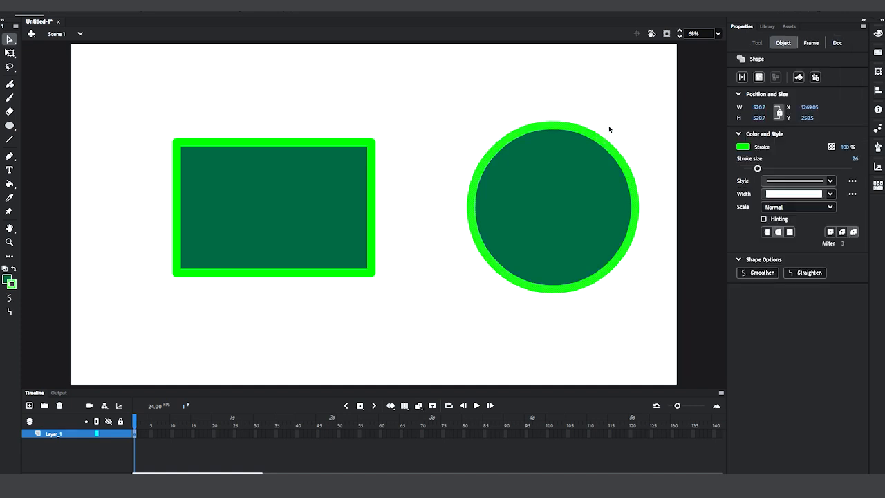
{"action": "key", "text": "Delete"}
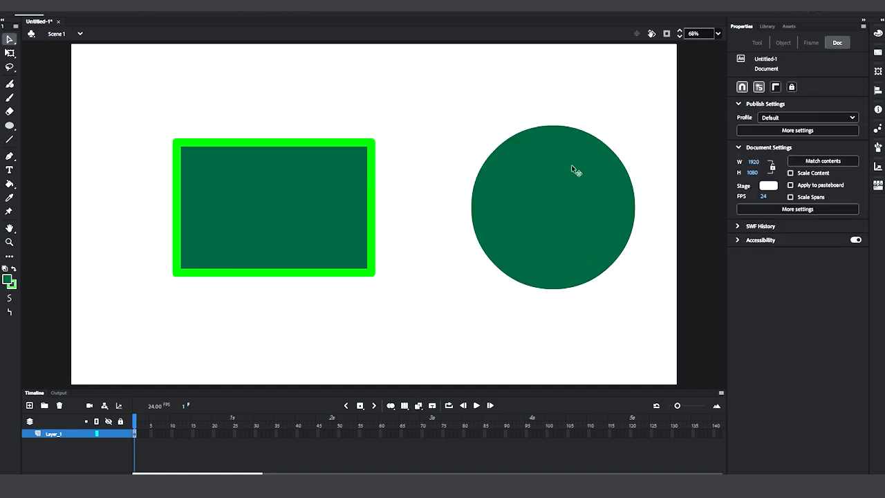
{"action": "left_click", "coordinate": [573, 169]}
{"action": "mouse_move", "coordinate": [582, 164]}
{"action": "left_mouse_down"}
{"action": "mouse_move", "coordinate": [524, 152]}
{"action": "mouse_move", "coordinate": [518, 136]}
{"action": "left_mouse_up"}
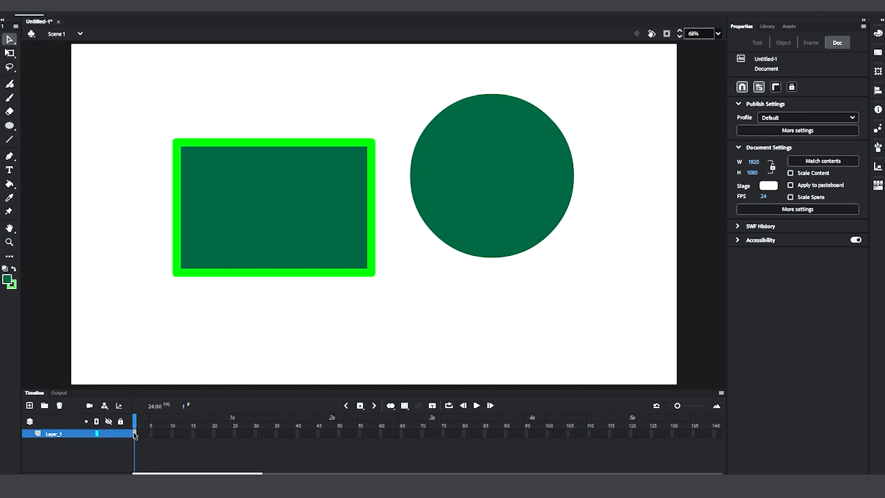
Delete all four segments of the rectangle's bright green outline, leaving only its fill.
{"action": "left_click", "coordinate": [456, 186]}
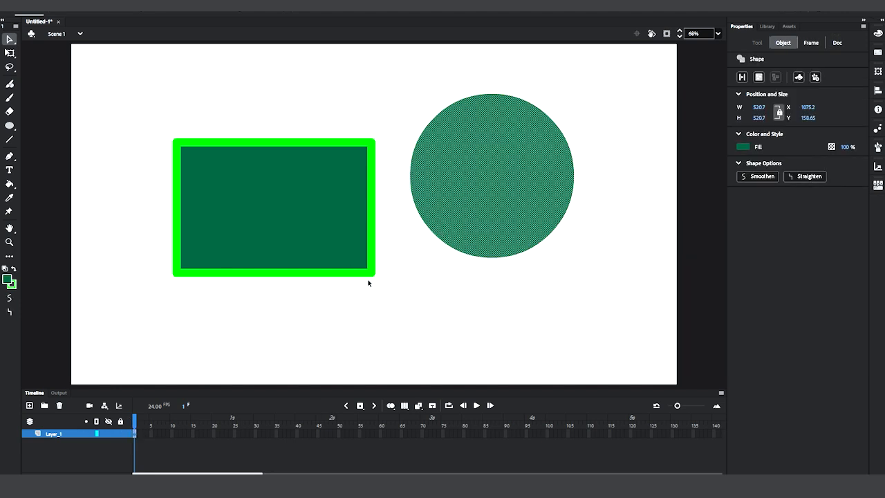
{"action": "left_click", "coordinate": [310, 276]}
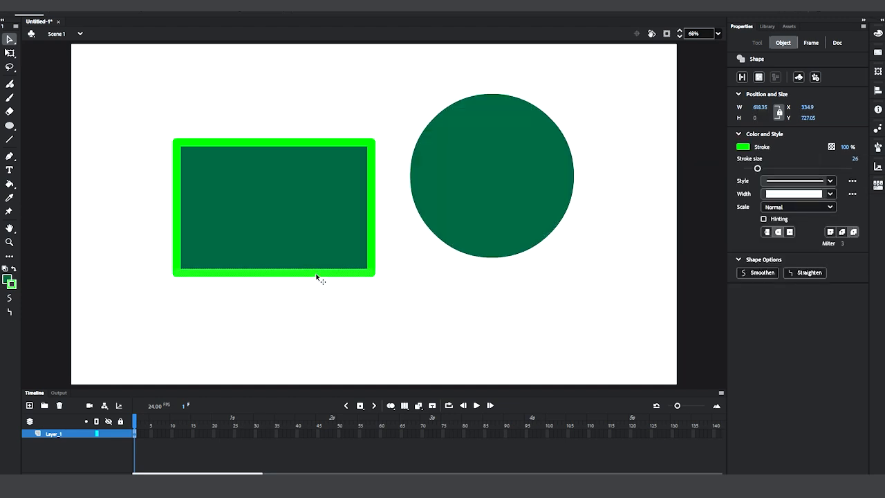
{"action": "key", "text": "Delete"}
{"action": "left_click", "coordinate": [371, 244]}
{"action": "key", "text": "Delete"}
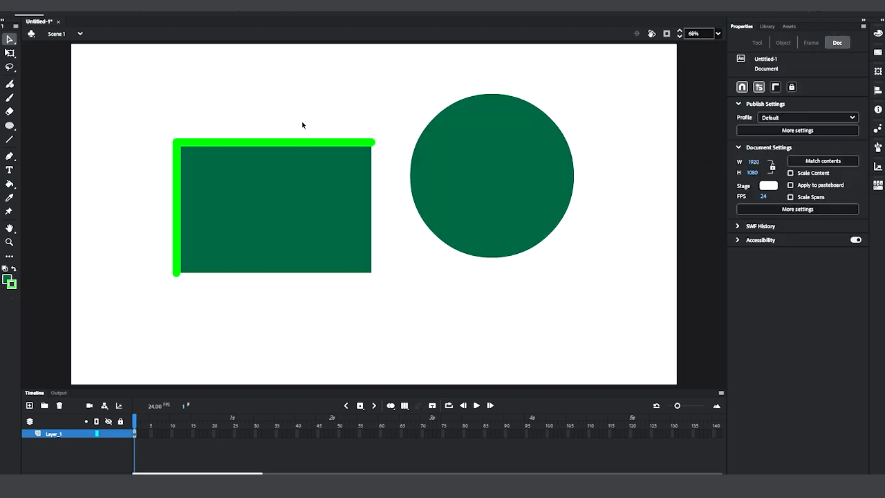
{"action": "left_click", "coordinate": [301, 145]}
{"action": "key", "text": "Delete"}
{"action": "left_click", "coordinate": [174, 195]}
{"action": "key", "text": "Delete"}
Change the rectangle's fill colour to sky blue and deselect it.
{"action": "left_click", "coordinate": [333, 206]}
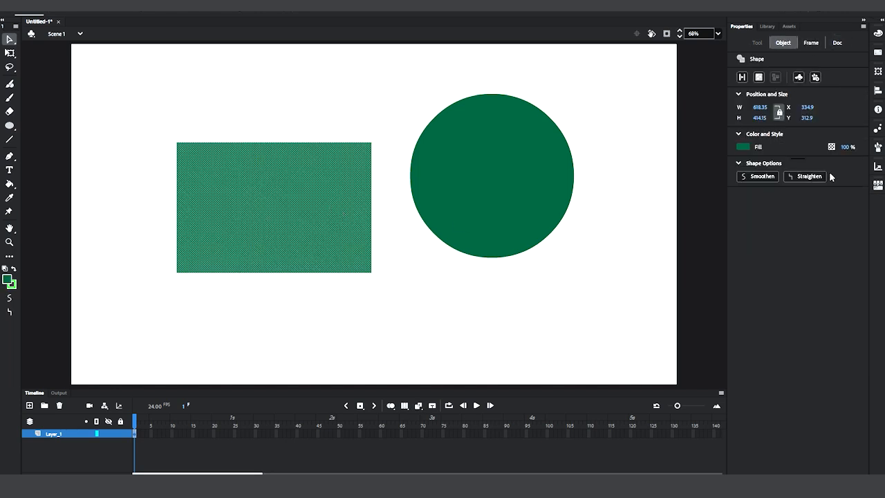
{"action": "left_click", "coordinate": [744, 146]}
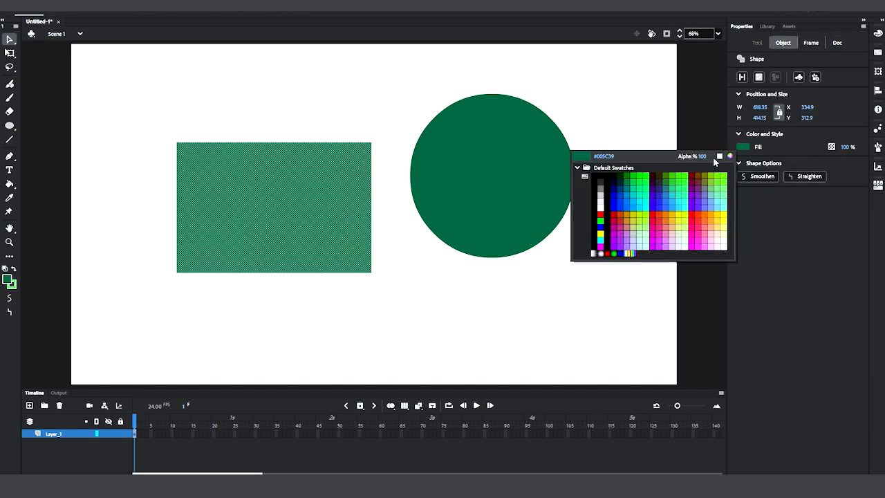
{"action": "left_click", "coordinate": [635, 200]}
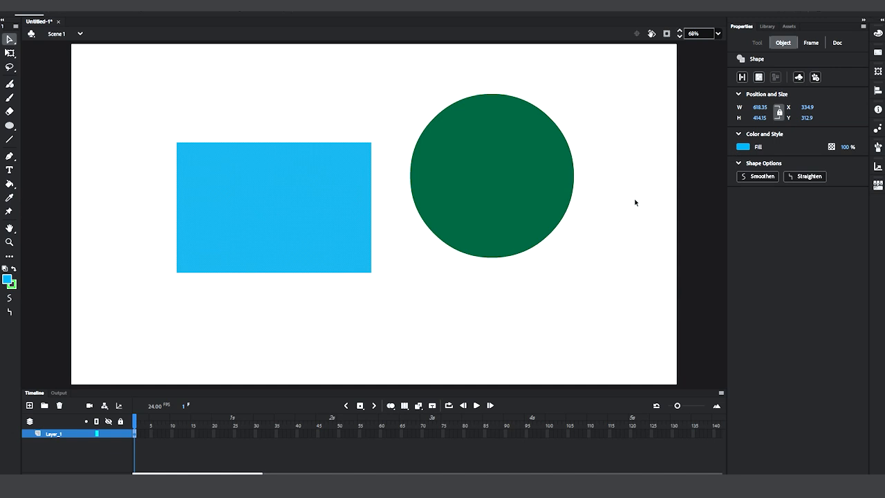
{"action": "left_click", "coordinate": [581, 126]}
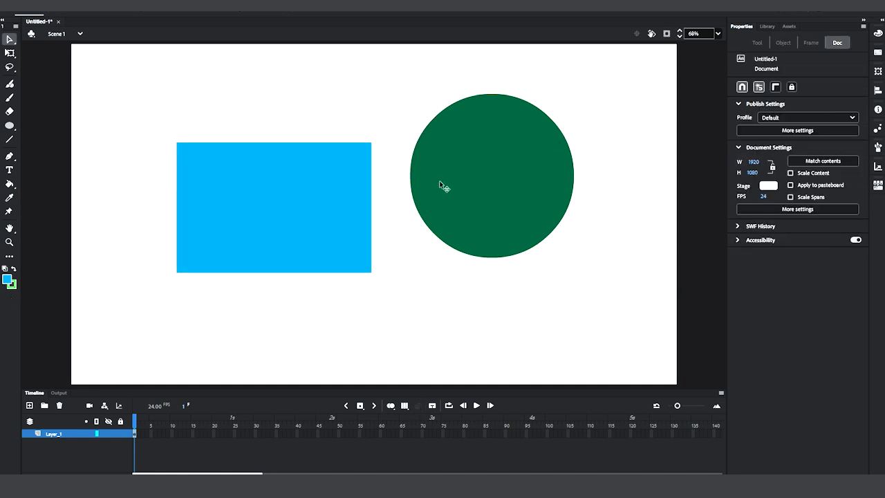
Overlap the green circle with the blue rectangle's upper right corner and pull the rectangle away down and left to cut it.
{"action": "left_click", "coordinate": [483, 202]}
{"action": "mouse_move", "coordinate": [499, 183]}
{"action": "left_mouse_down"}
{"action": "mouse_move", "coordinate": [392, 161]}
{"action": "mouse_move", "coordinate": [353, 168]}
{"action": "left_mouse_up"}
{"action": "left_click", "coordinate": [221, 242]}
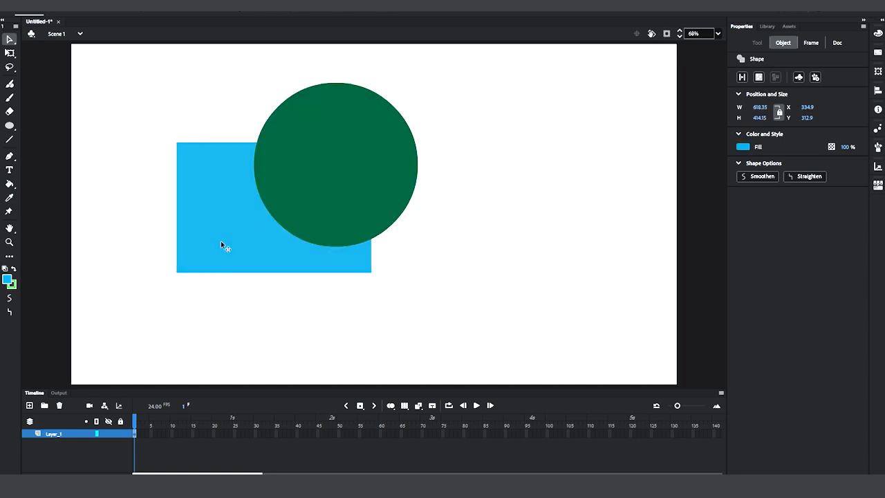
{"action": "left_click_drag", "start_coordinate": [231, 236], "coordinate": [183, 278]}
{"action": "left_click", "coordinate": [504, 234]}
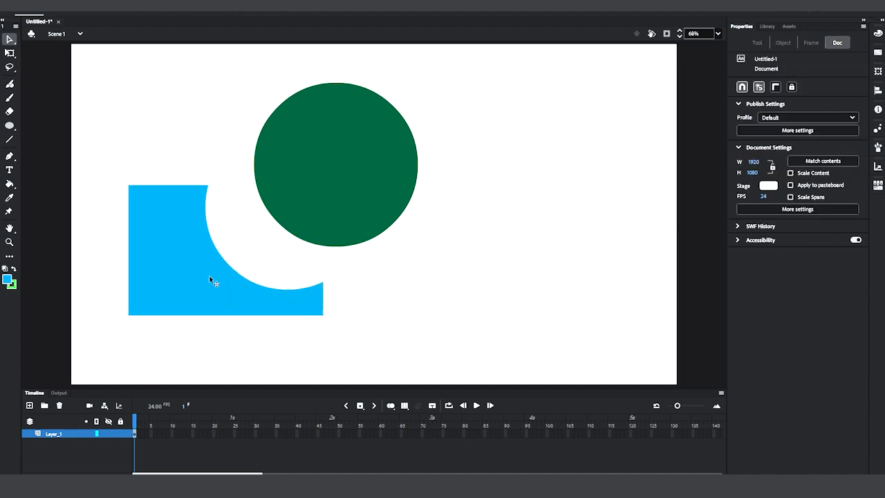
Move the green circle far right, and back beside the blue shape's curved cutout.
{"action": "left_click", "coordinate": [362, 182]}
{"action": "left_click_drag", "start_coordinate": [386, 186], "coordinate": [579, 192]}
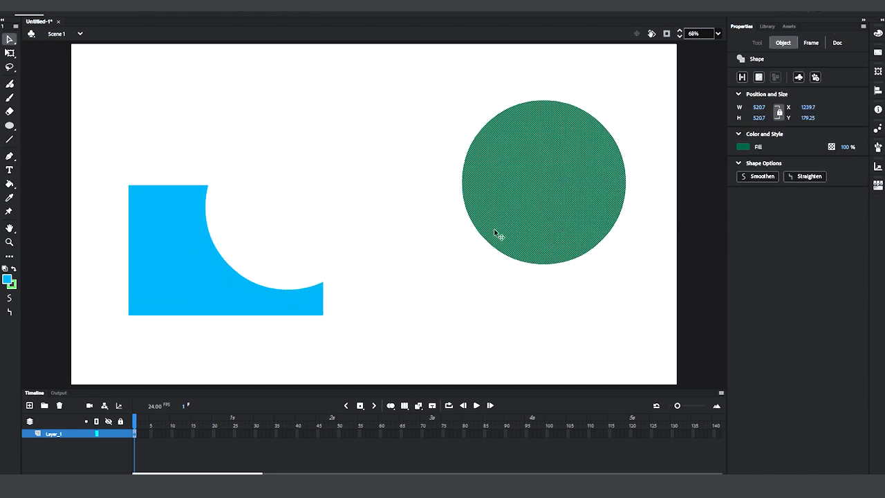
{"action": "left_click_drag", "start_coordinate": [534, 189], "coordinate": [352, 176]}
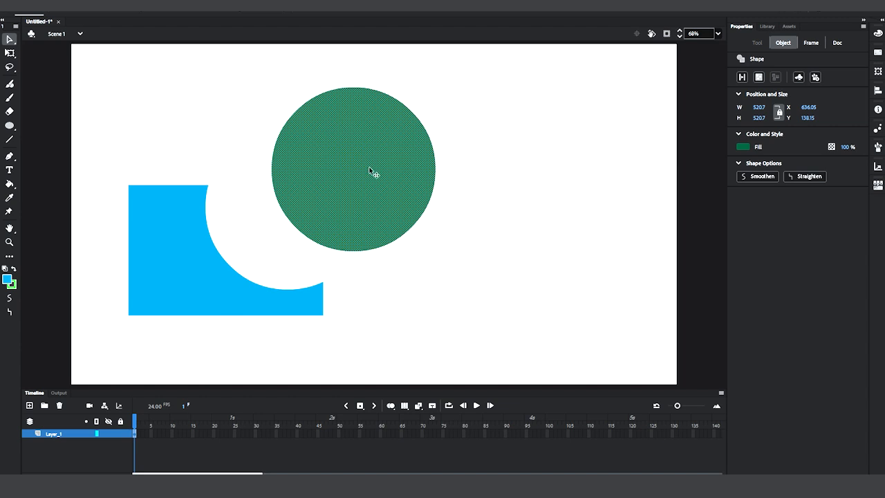
Duplicate the green circle to its right and fill the copy with orange.
{"action": "left_click_drag", "start_coordinate": [370, 168], "coordinate": [554, 160]}
{"action": "left_click", "coordinate": [743, 146]}
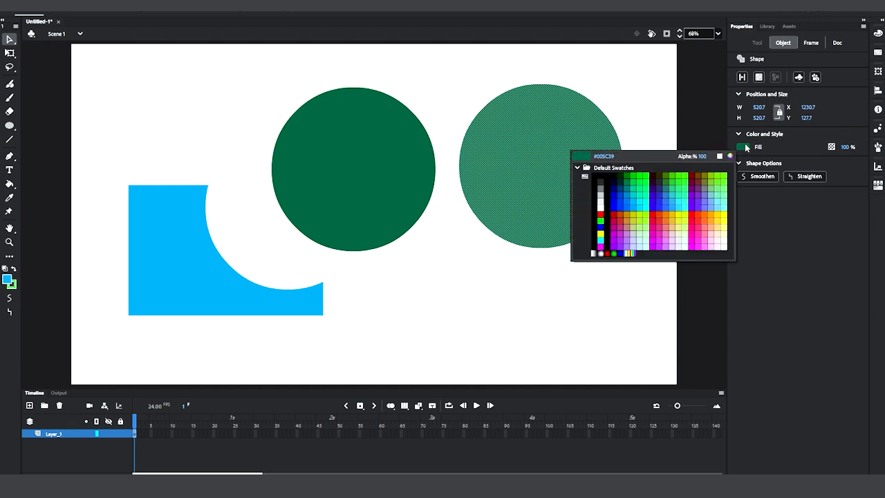
{"action": "left_click", "coordinate": [666, 214]}
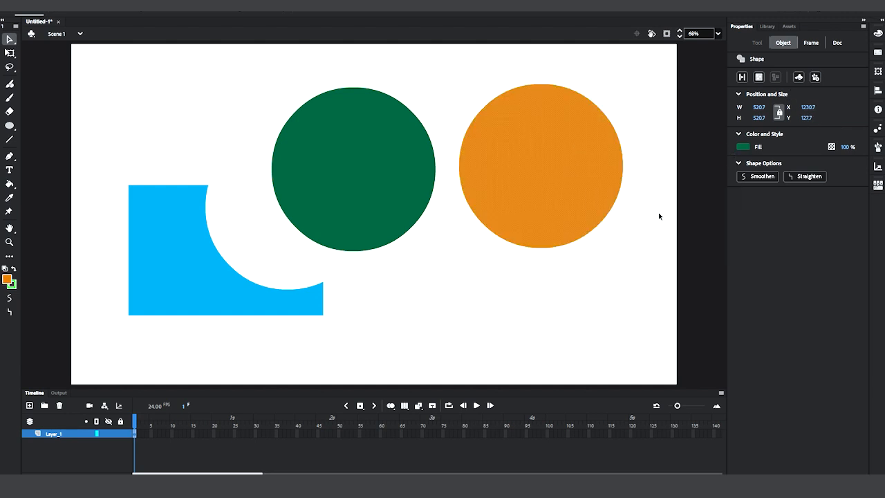
Place the orange circle partly over the green one and pull the remaining green crescent out to the right.
{"action": "left_click_drag", "start_coordinate": [587, 173], "coordinate": [422, 154]}
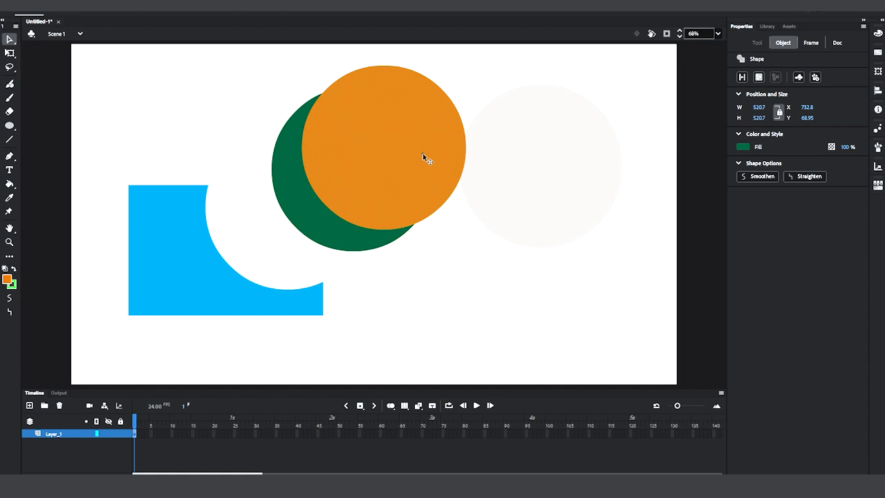
{"action": "key", "text": "Escape"}
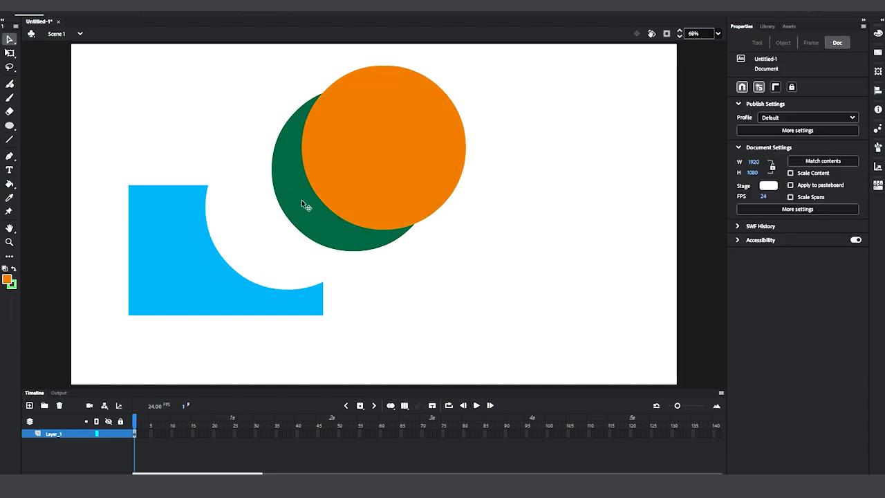
{"action": "left_click", "coordinate": [300, 202]}
{"action": "left_click_drag", "start_coordinate": [302, 202], "coordinate": [537, 206]}
{"action": "key", "text": "Escape"}
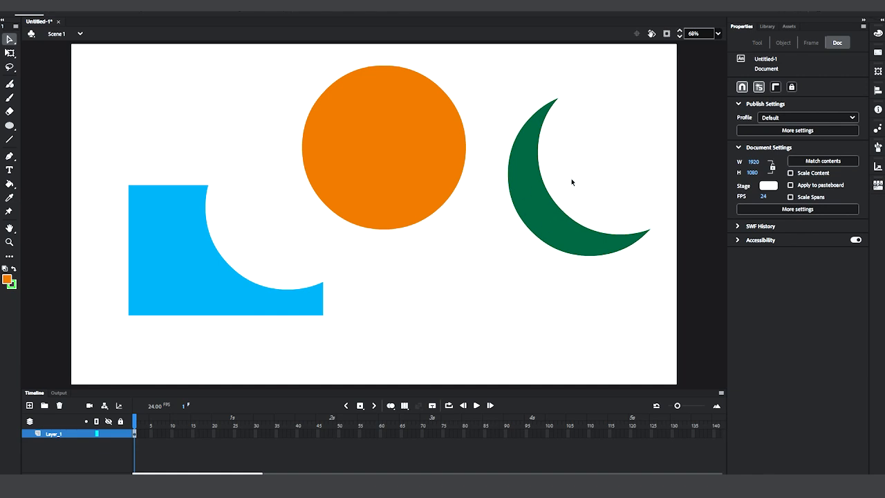
Delete the cut blue rectangle and the green crescent, keeping only the orange circle.
{"action": "left_click", "coordinate": [145, 276]}
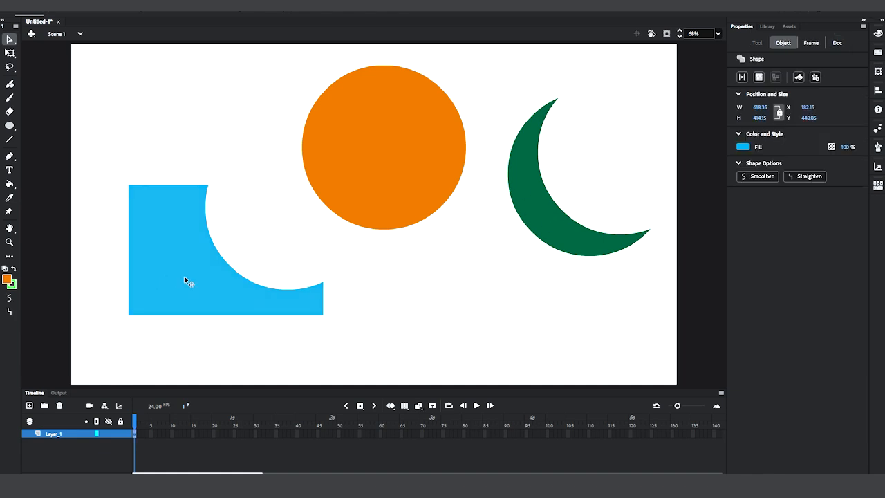
{"action": "key", "text": "Delete"}
{"action": "left_click", "coordinate": [538, 219]}
{"action": "key", "text": "Delete"}
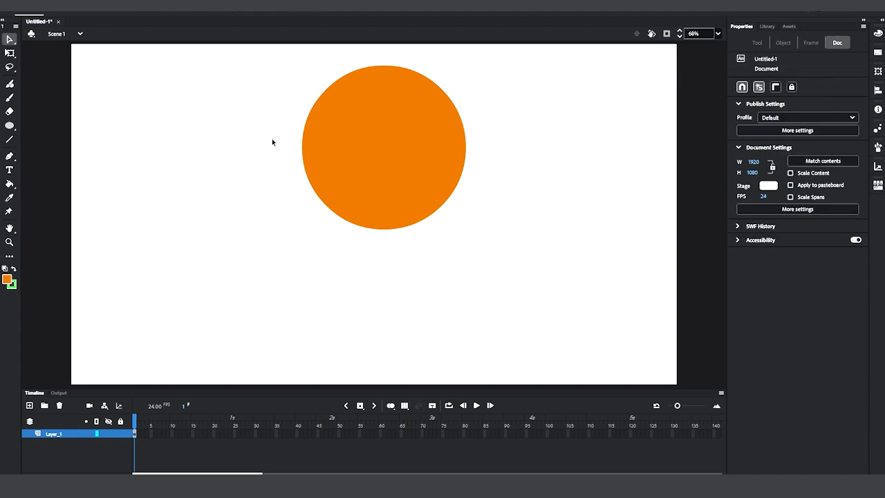
Move the orange circle down towards the stage centre, then up and left to about X 586, Y 178.
{"action": "left_click", "coordinate": [360, 137]}
{"action": "left_click_drag", "start_coordinate": [388, 146], "coordinate": [389, 196]}
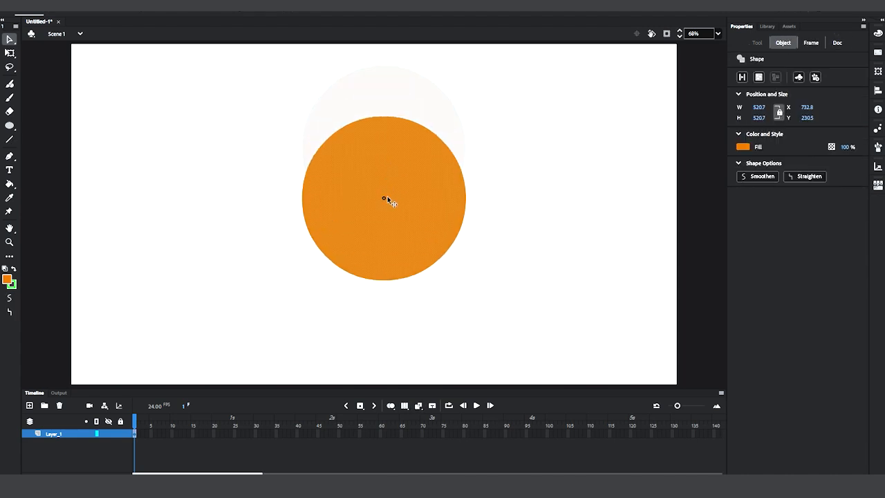
{"action": "left_click", "coordinate": [507, 175]}
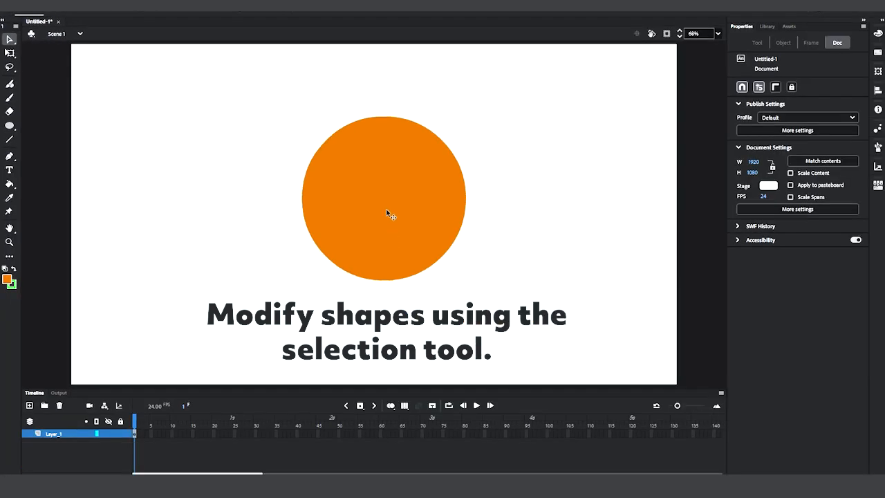
{"action": "left_click_drag", "start_coordinate": [386, 209], "coordinate": [340, 192]}
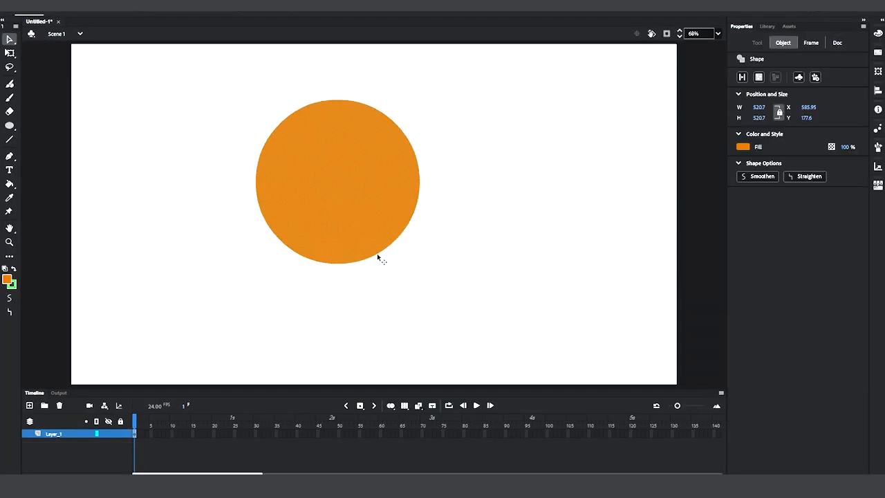
Deselect the orange circle and bend its lower edge down and left into a rounded teardrop bulge with the Selection tool.
{"action": "left_click", "coordinate": [346, 282]}
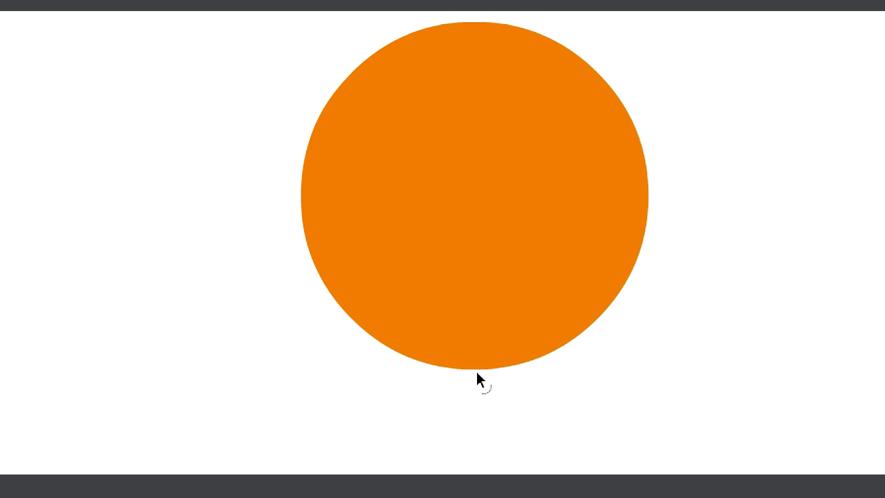
{"action": "left_click_drag", "start_coordinate": [469, 373], "coordinate": [336, 420]}
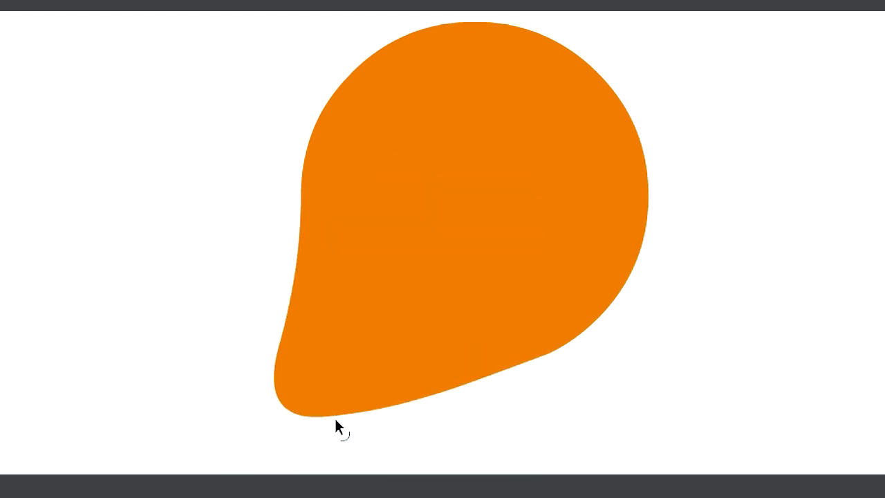